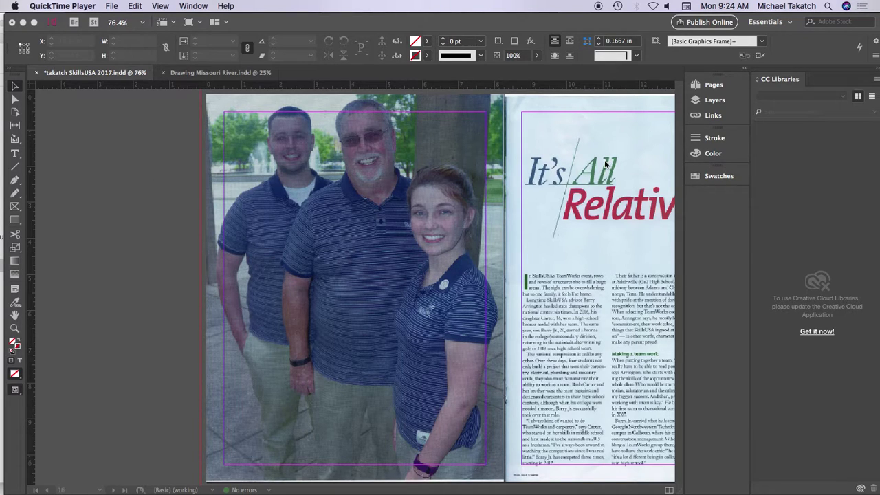
Bring the layout forward, zoom out and display the 'It's All Relative' spread, pages 16–17
left_click(575, 151)
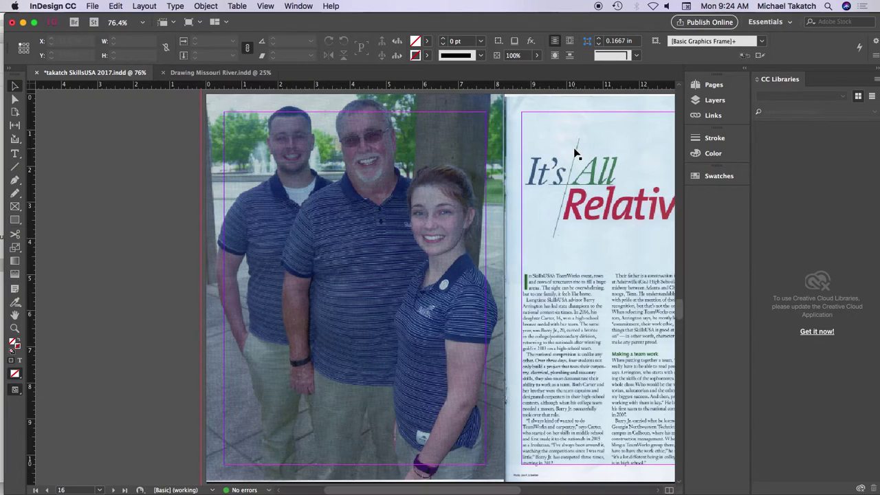
key("super+minus")
key("super+minus")
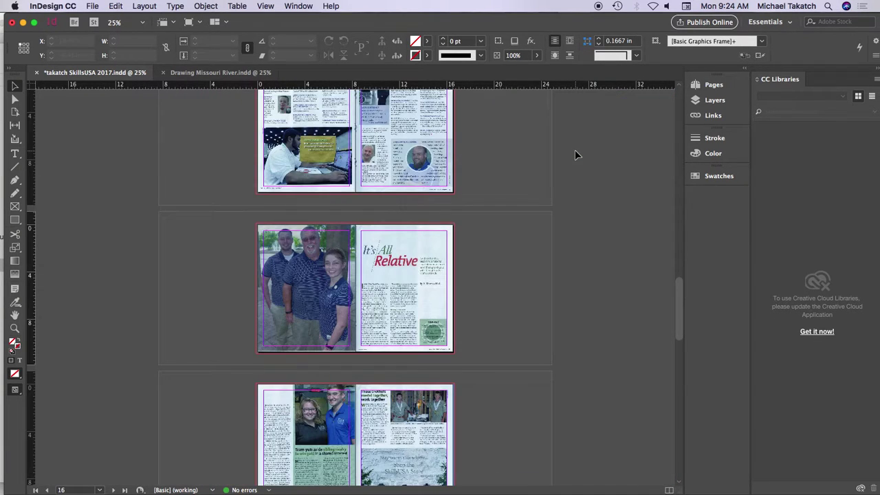
left_click(714, 83)
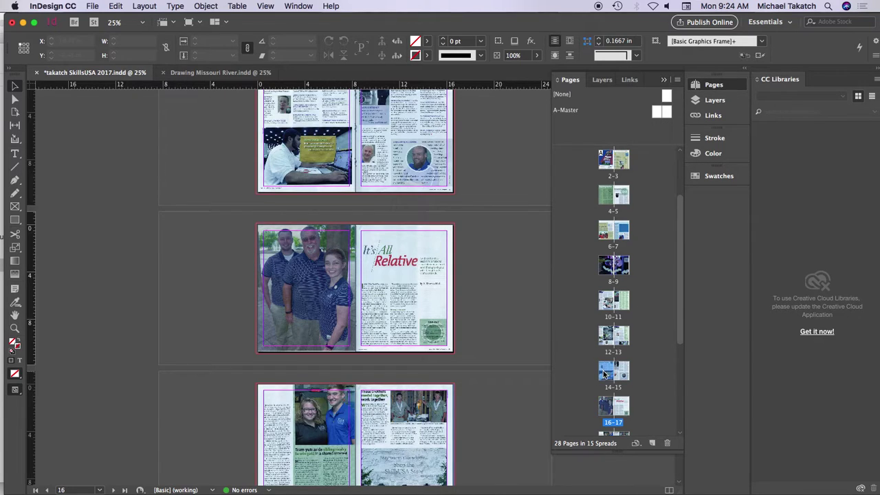
double_click(605, 409)
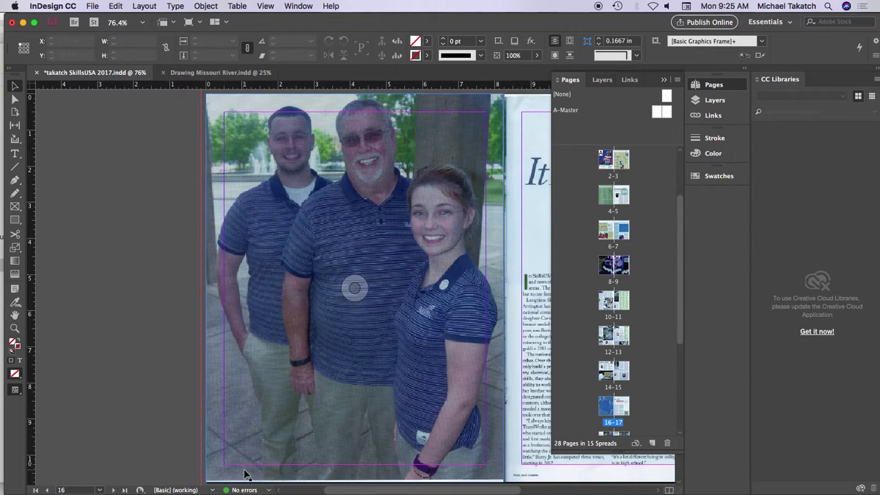
Check Layer 1's contents and visibility, then lock Layer 1 against edits
left_click(716, 101)
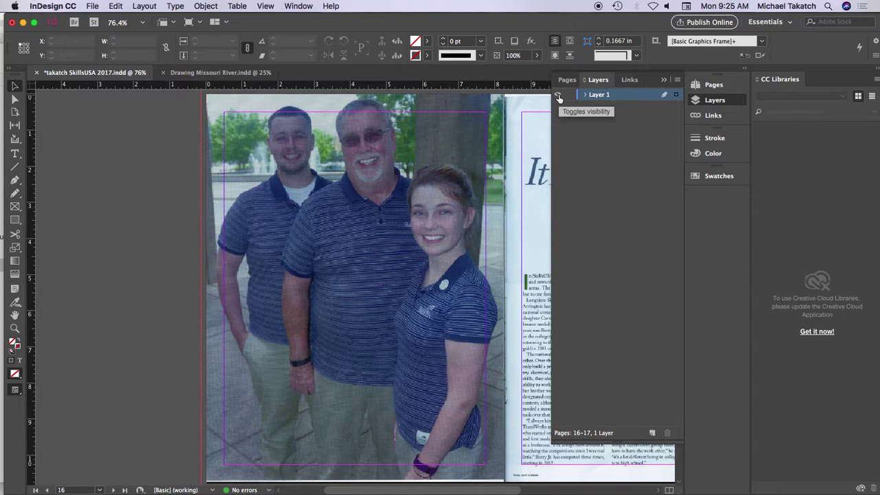
left_click(584, 95)
left_click(585, 94)
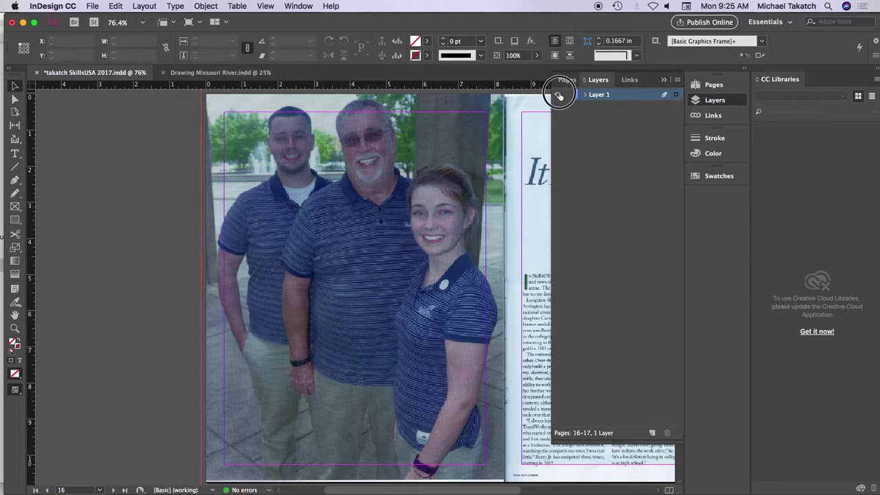
left_click(559, 95)
left_click(559, 95)
left_click(569, 95)
Add a new layer above Layer 1 and rename it 'Page 16'
left_click(652, 434)
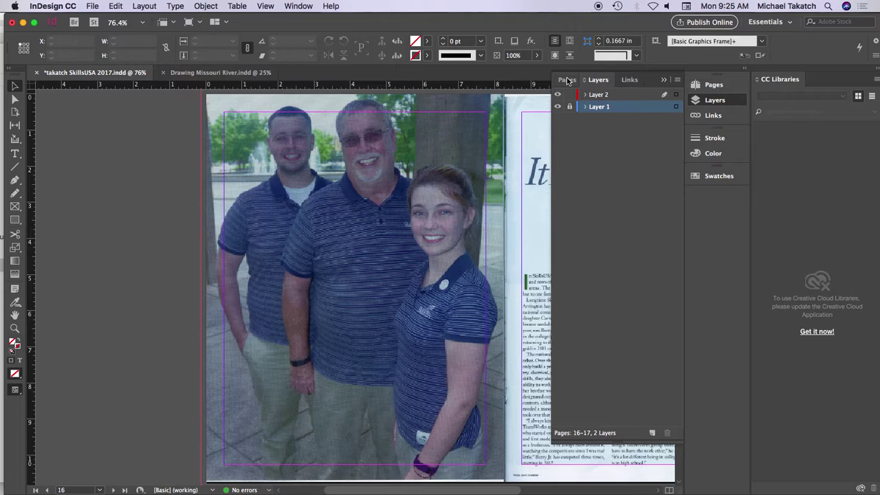
double_click(601, 97)
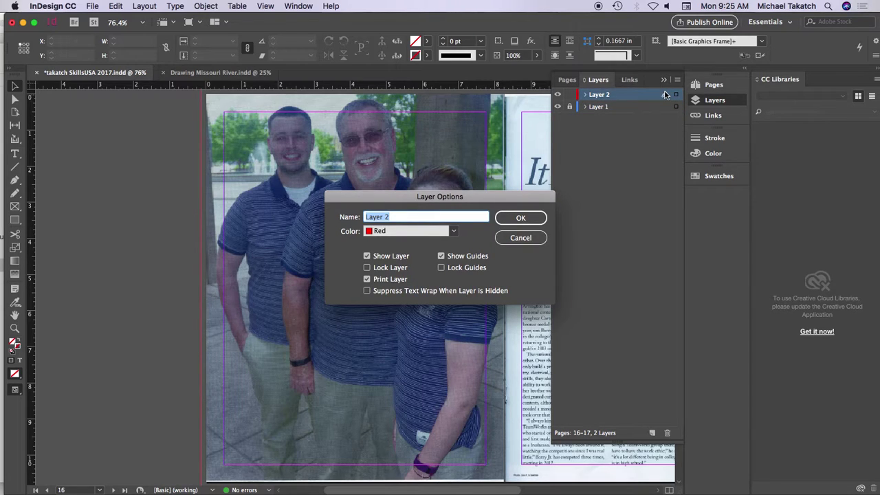
type("Page 16")
left_click(521, 217)
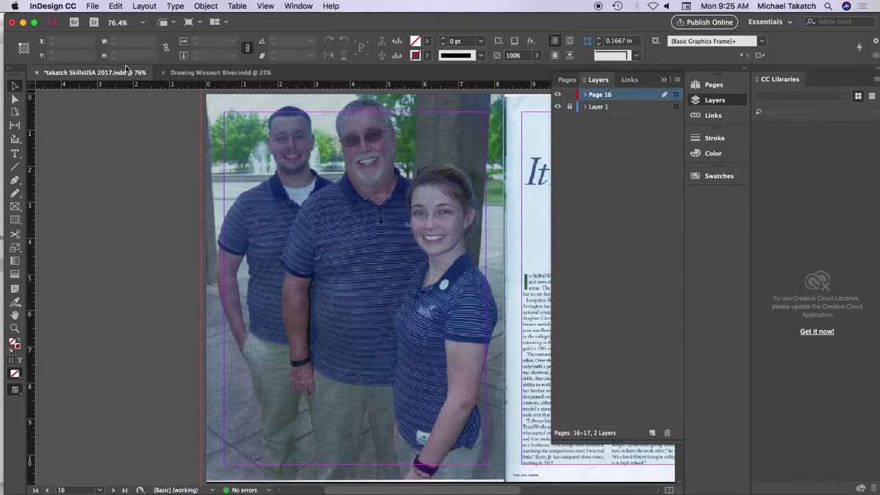
Place photo page 16.jpg onto the pasteboard beside page 16
left_click(94, 7)
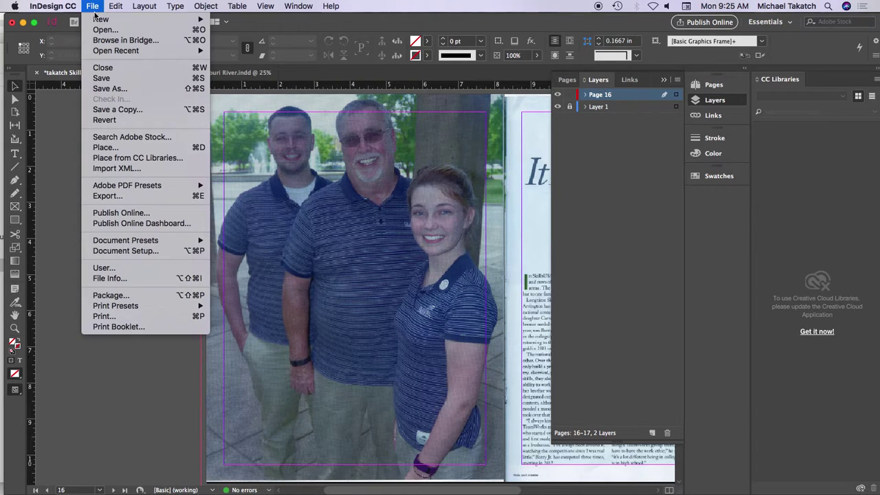
left_click(122, 148)
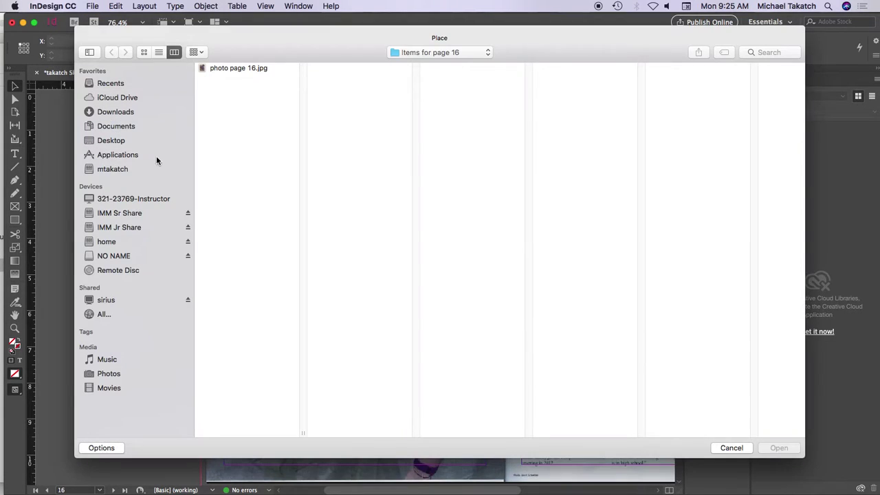
left_click(237, 70)
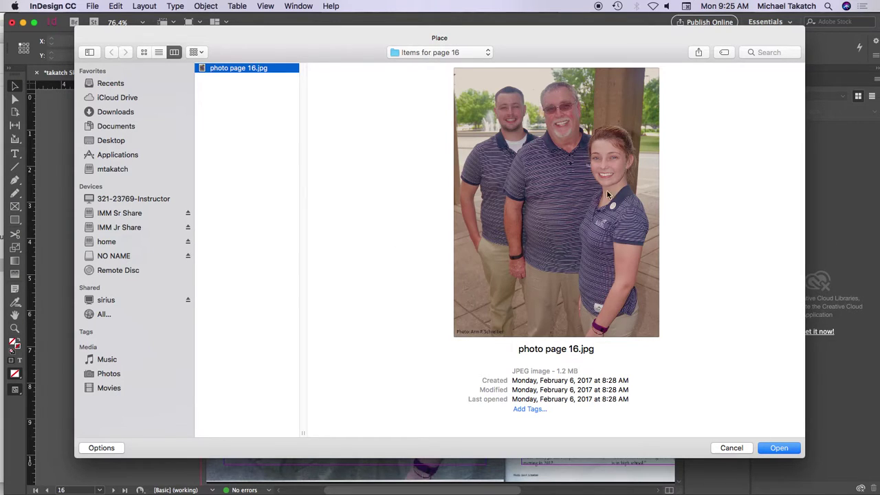
left_click(779, 447)
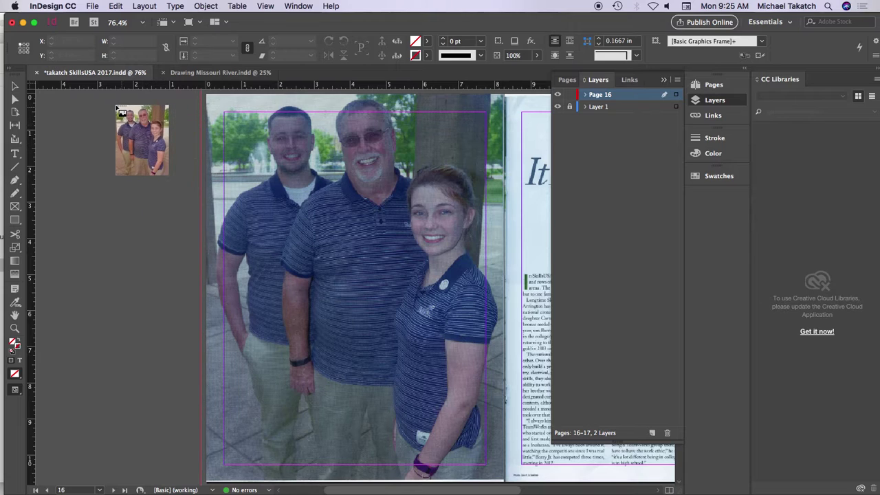
left_click(118, 103)
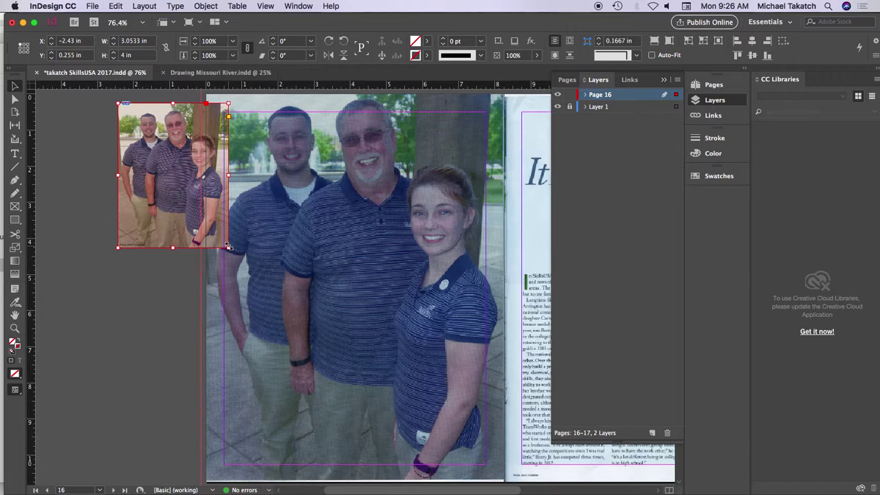
Scale the photo proportionally to about 7.92 × 10.38 in and move it onto page 16 at 0, 0
left_click_drag(228, 246, 390, 426)
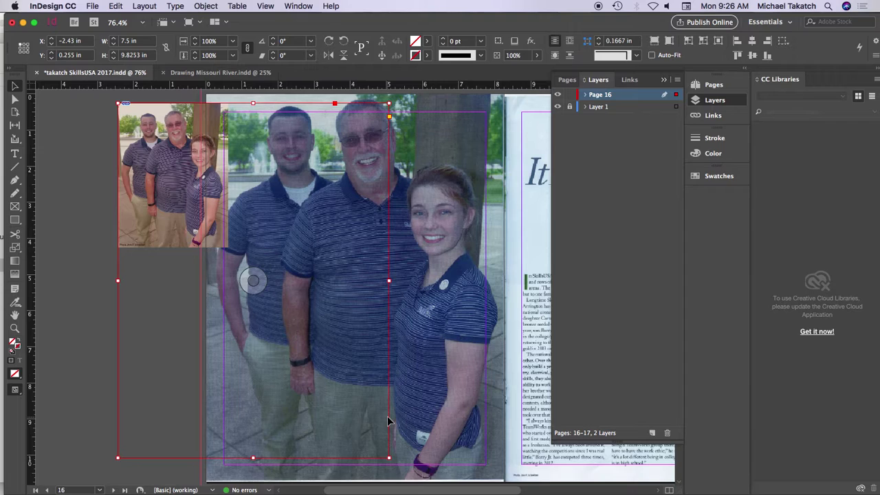
key("super+z")
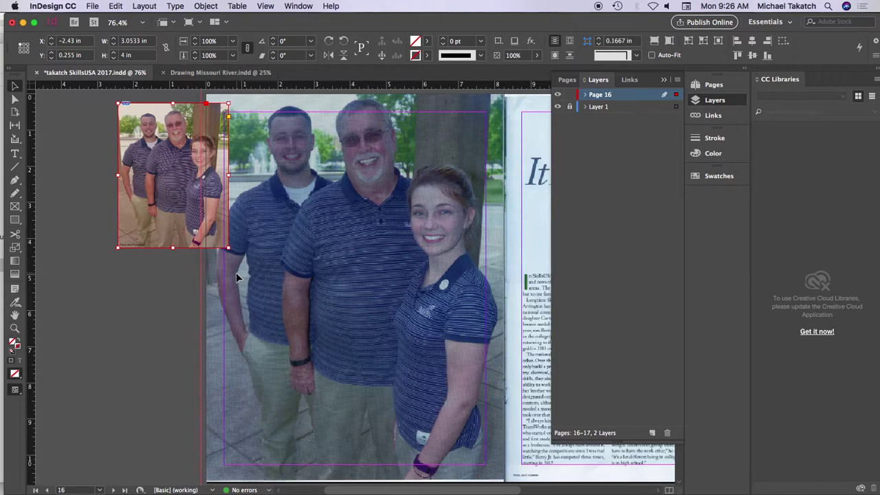
left_click_drag(229, 248, 316, 378)
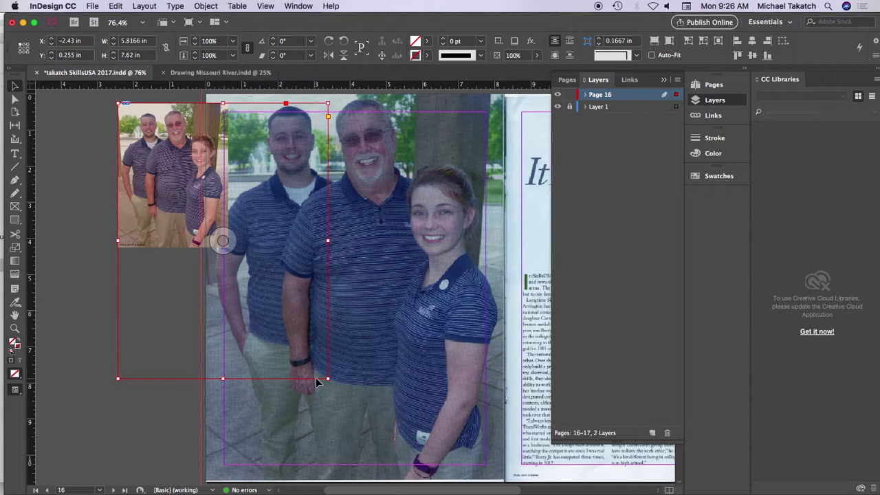
key("super+z")
left_click_drag(227, 249, 334, 392)
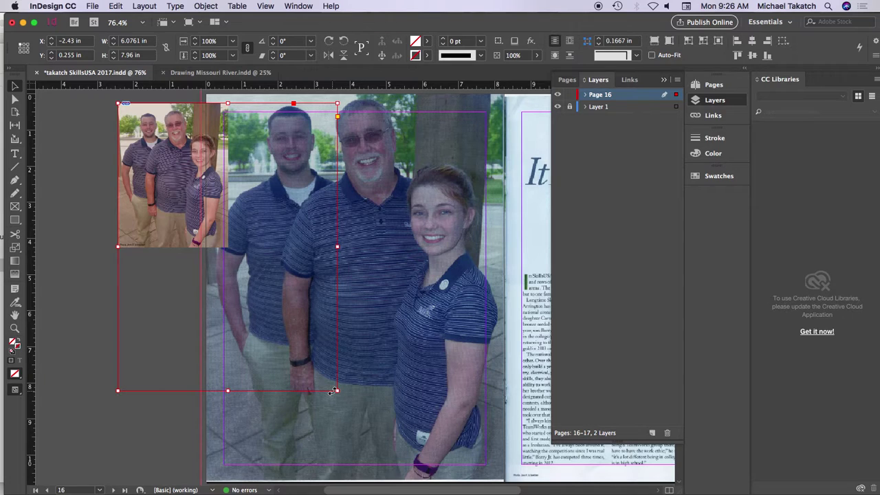
key("super+z")
left_click_drag(228, 248, 339, 392)
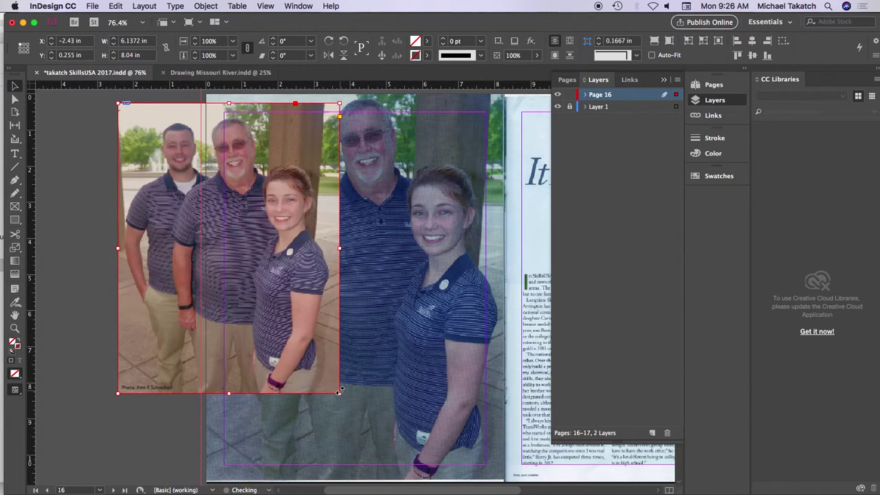
key("super+z")
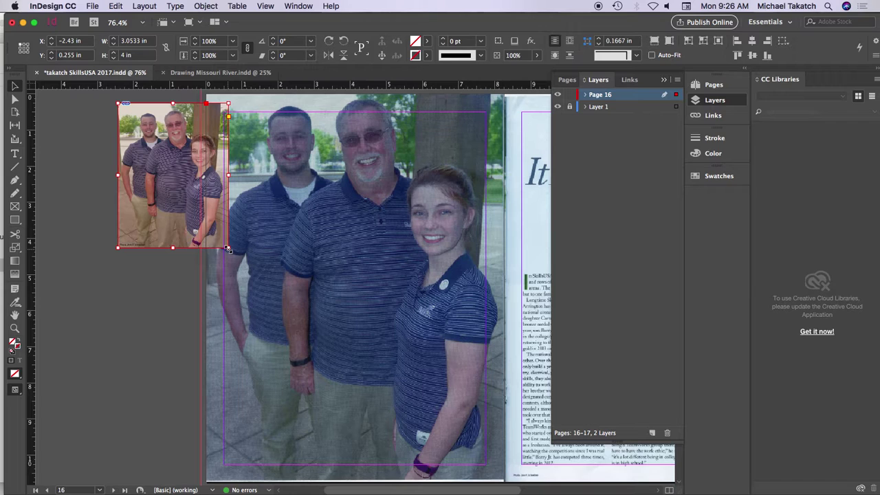
left_click_drag(227, 248, 352, 410)
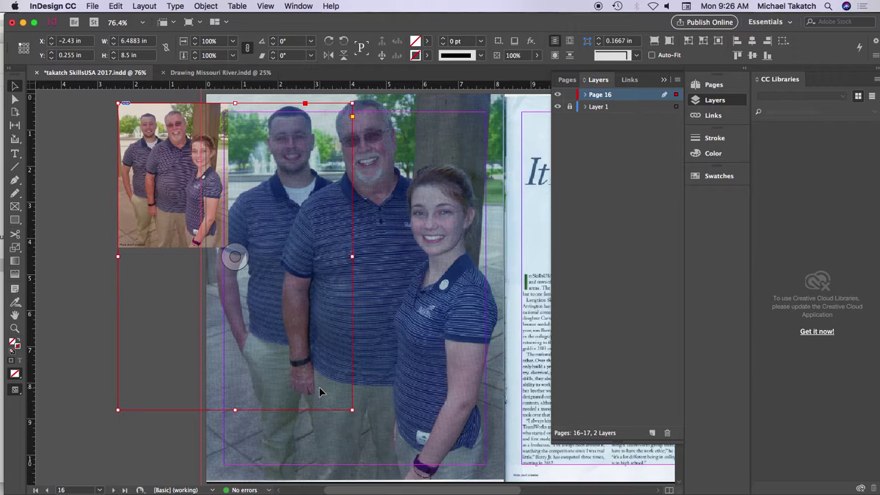
key("super+z")
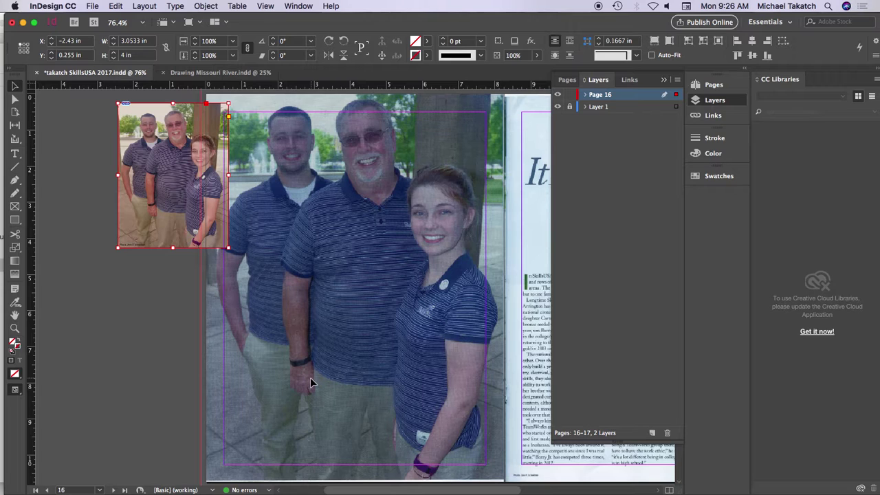
left_click_drag(228, 248, 403, 477)
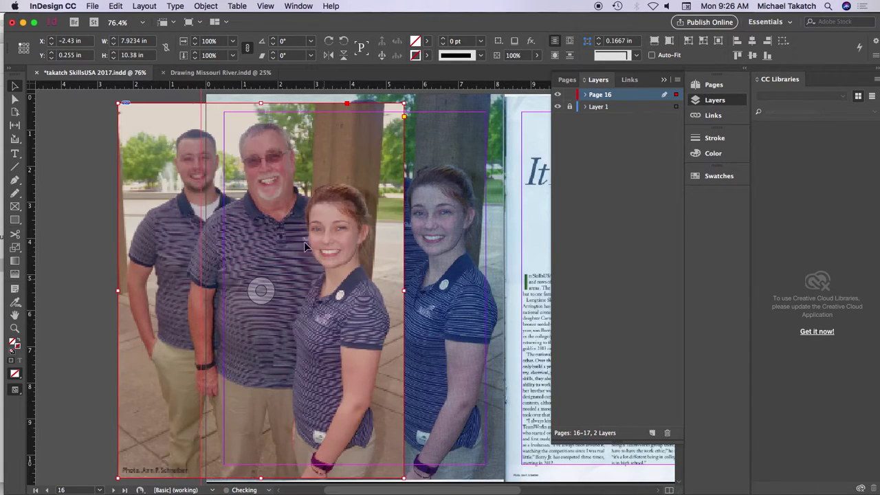
left_click_drag(281, 202, 372, 204)
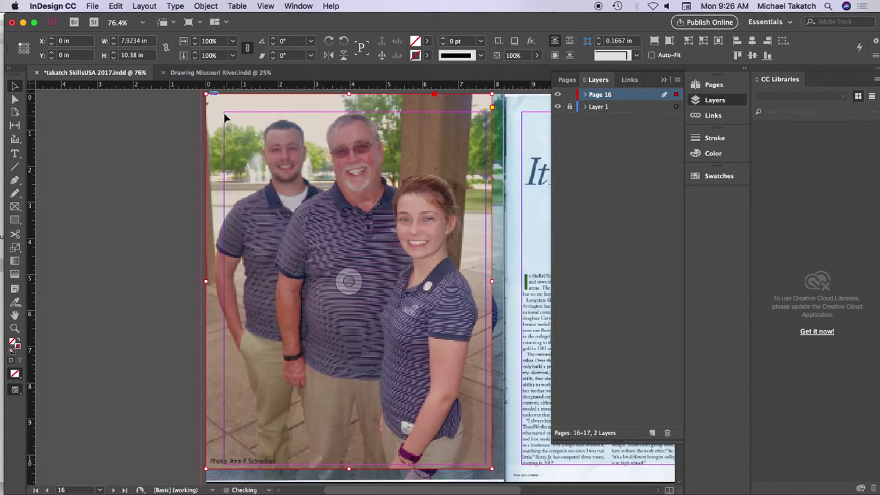
Enlarge the photo frame to 8.25 × 10.8079 in at 0, 0 so it covers page 16
scroll(409, 327, "down", 1)
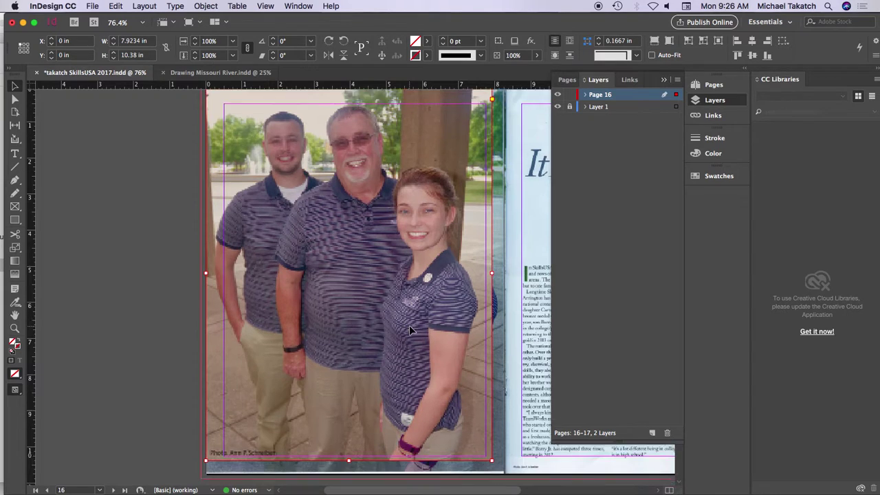
scroll(409, 325, "down", 5)
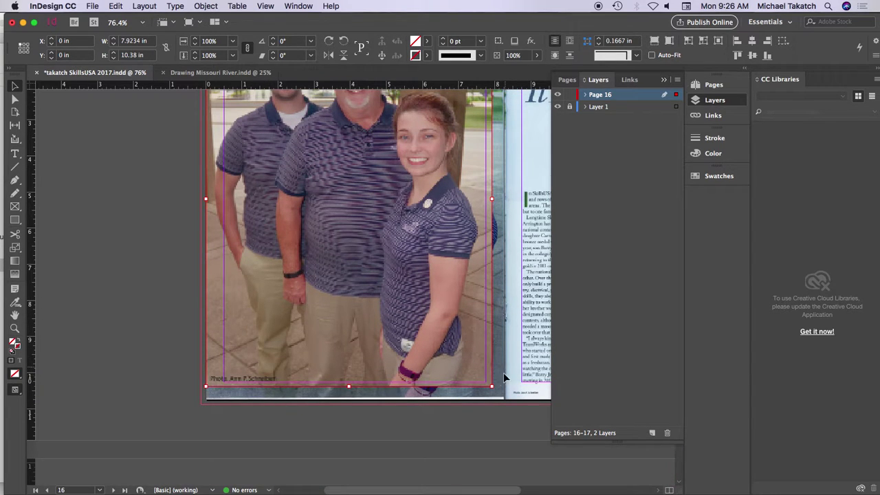
left_click_drag(493, 385, 506, 399)
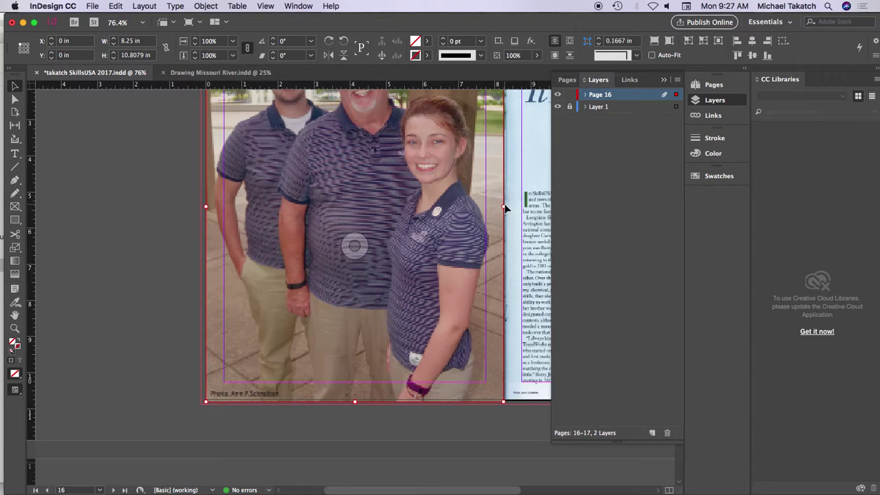
scroll(363, 238, "up", 5)
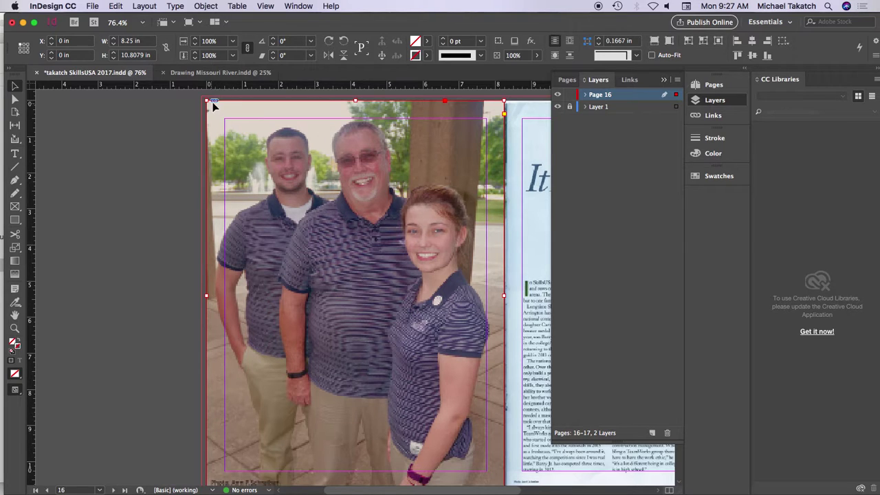
left_click(631, 80)
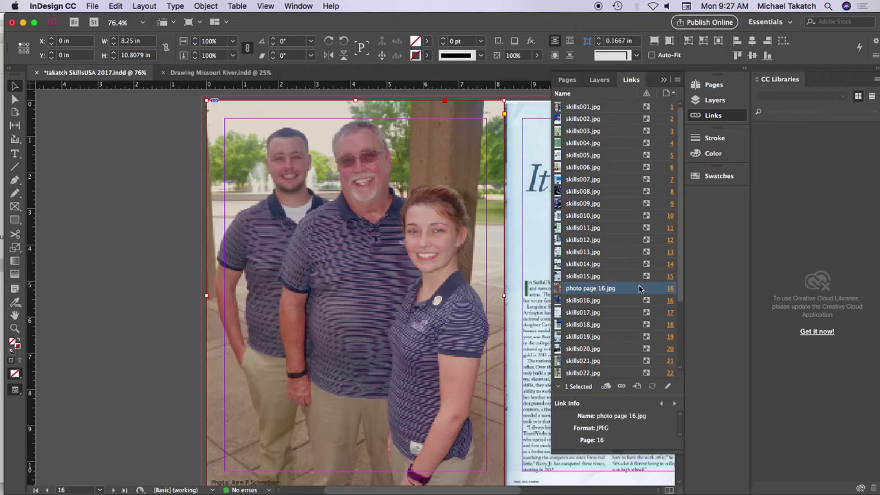
Embed photo page 16.jpg and trim the frame's left edge to 6.1 in wide
left_click(677, 80)
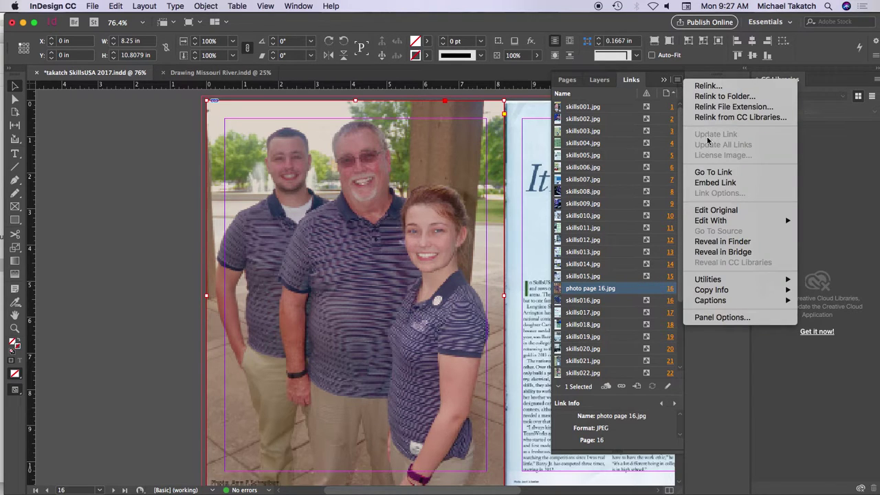
left_click(715, 183)
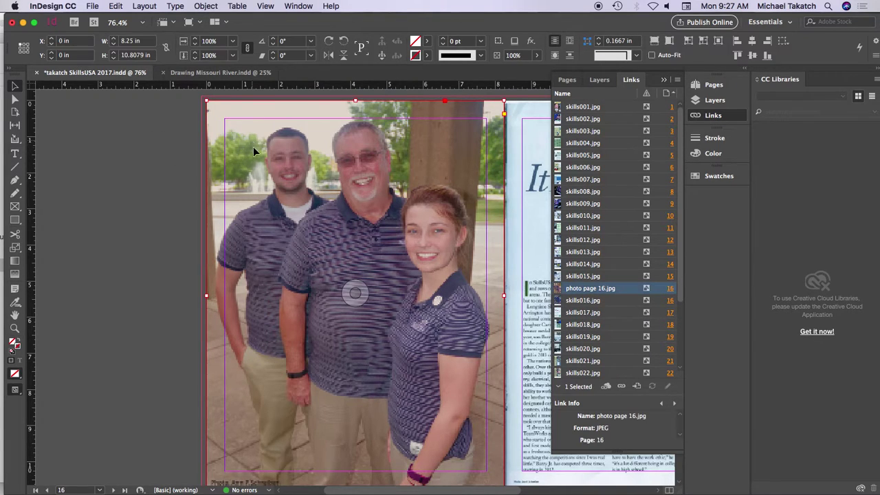
left_click_drag(207, 296, 284, 293)
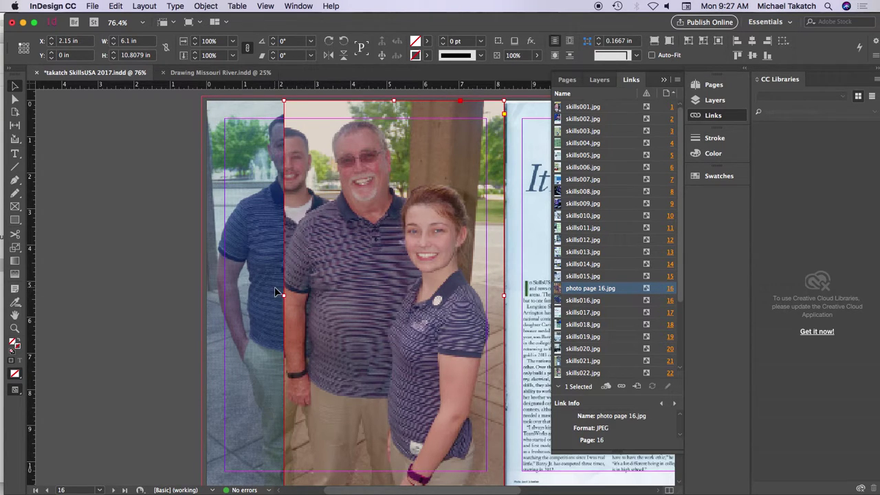
Restore the 8.25 × 10.8079 in frame and fill it proportionally with the photo at 270.1965%
key("super+z")
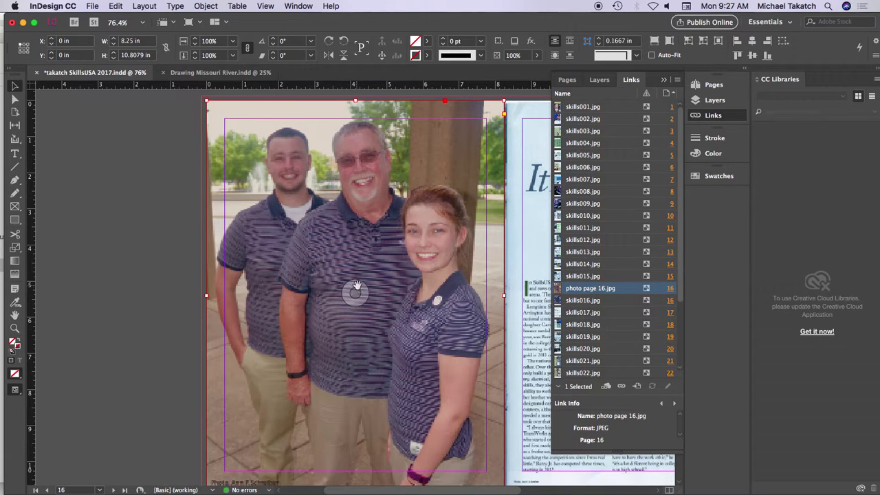
left_click_drag(353, 291, 224, 252)
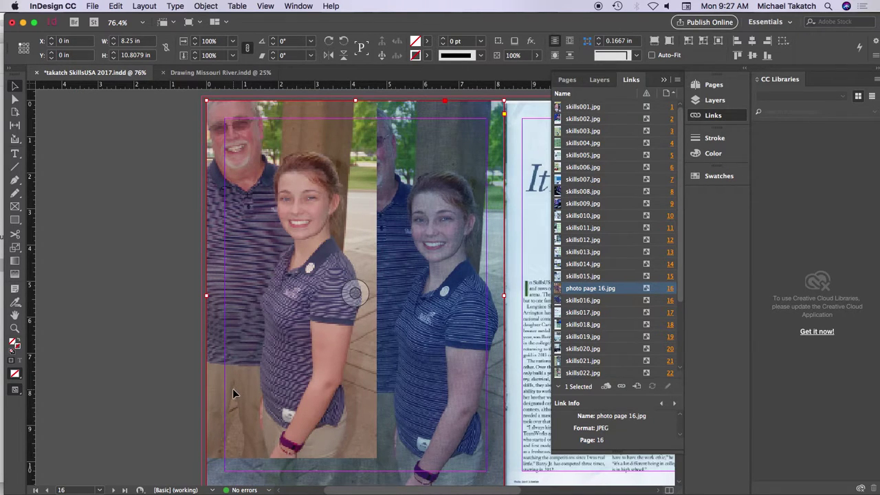
key("super+z")
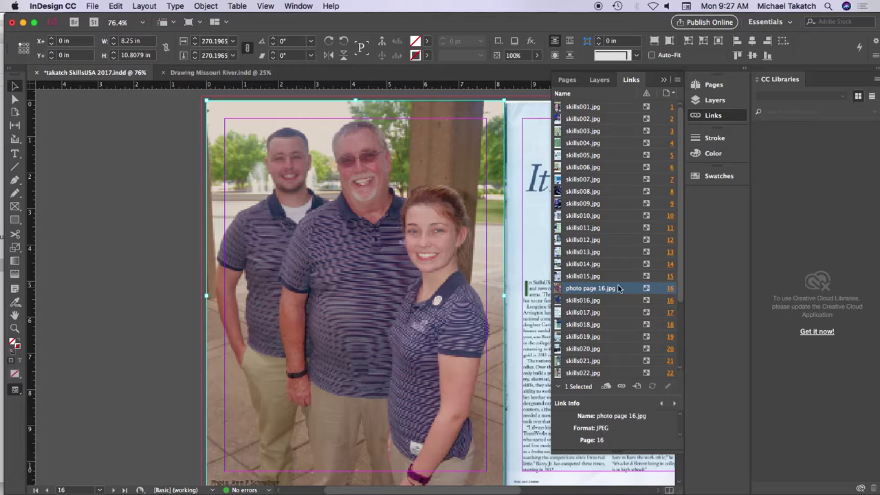
left_click(139, 220)
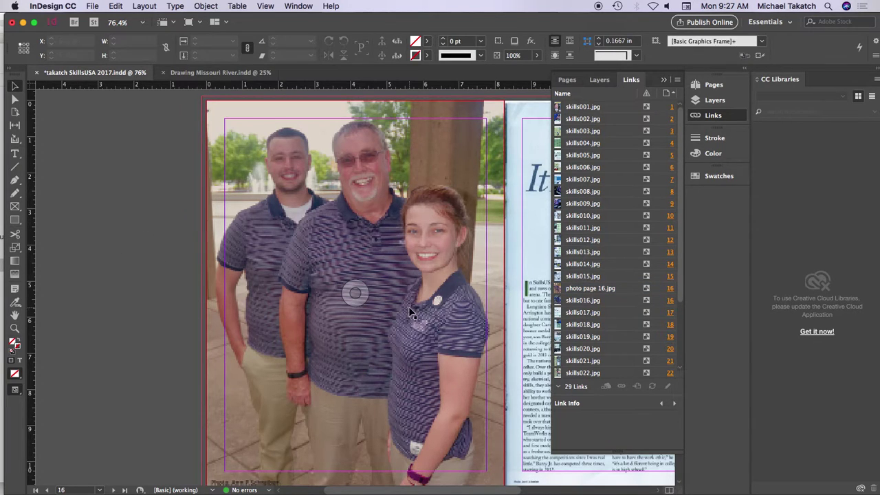
scroll(410, 313, "down", 1)
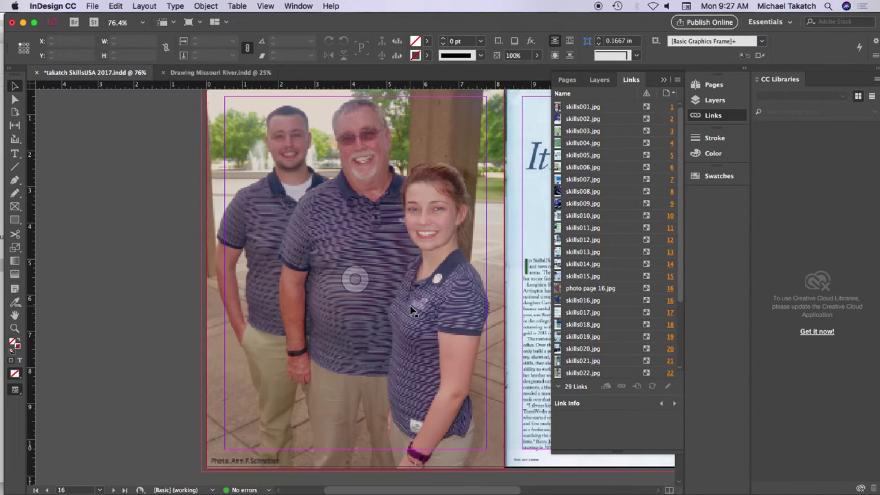
left_click(92, 6)
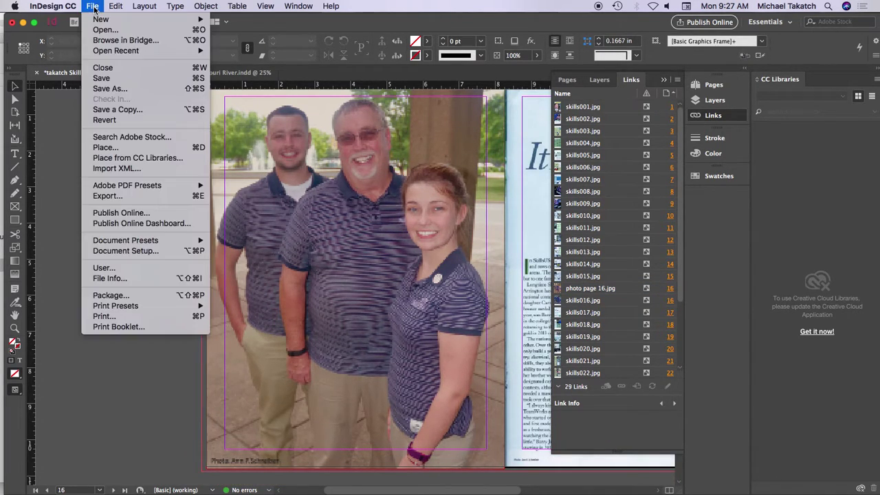
Save the magazine document and start an Adobe PDF (Print) export
left_click(115, 80)
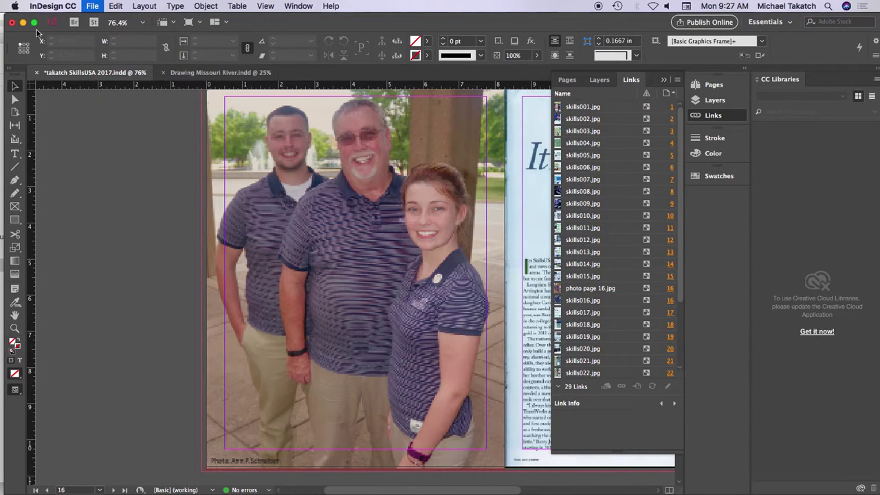
left_click(93, 6)
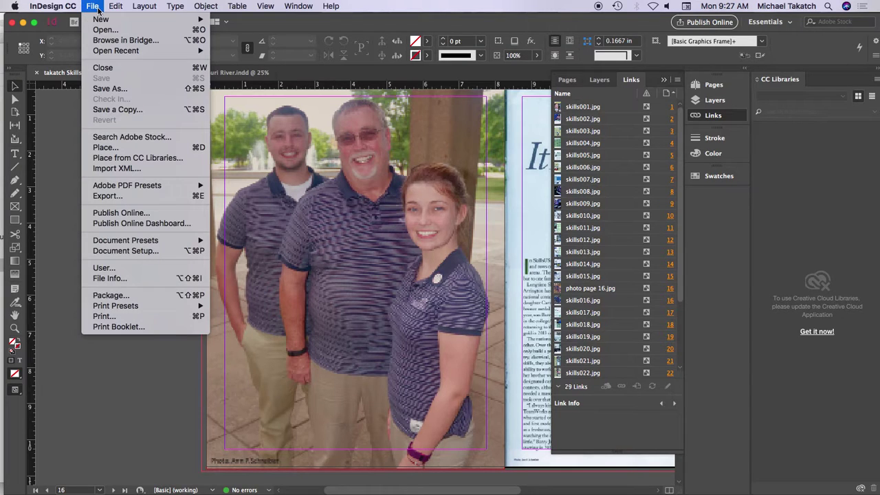
left_click(122, 197)
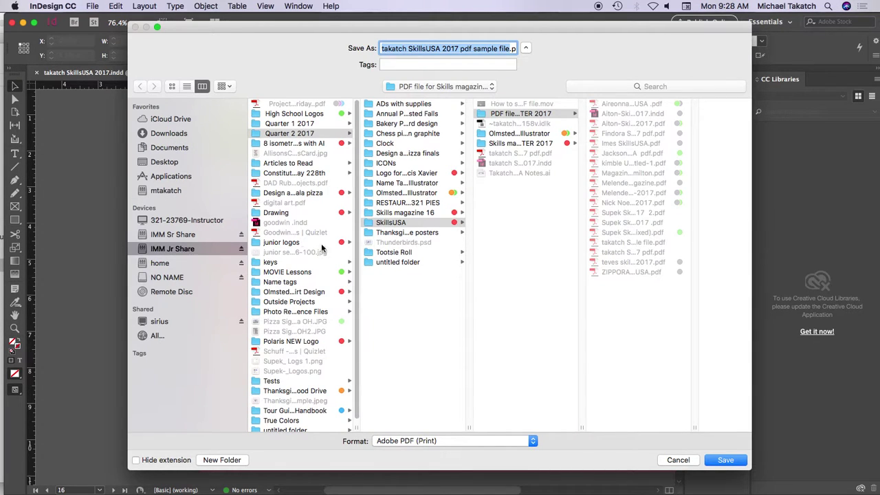
Export into Skills magazine 16 > final page 16 pdf, with the file name ending 'pdf 16.pdf'
left_click_drag(469, 425, 512, 417)
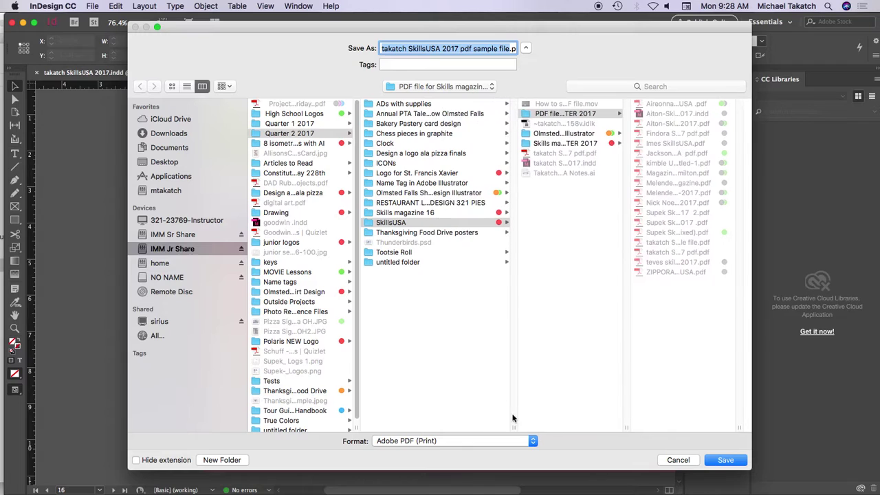
left_click(401, 214)
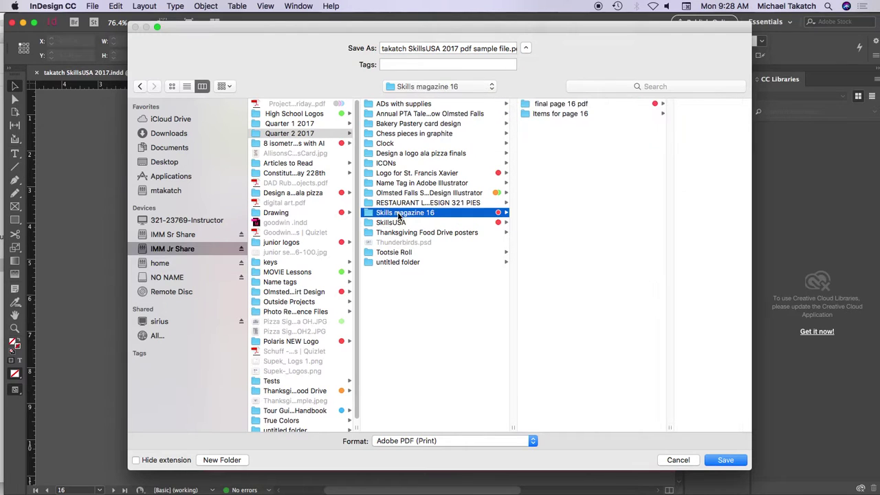
left_click(562, 104)
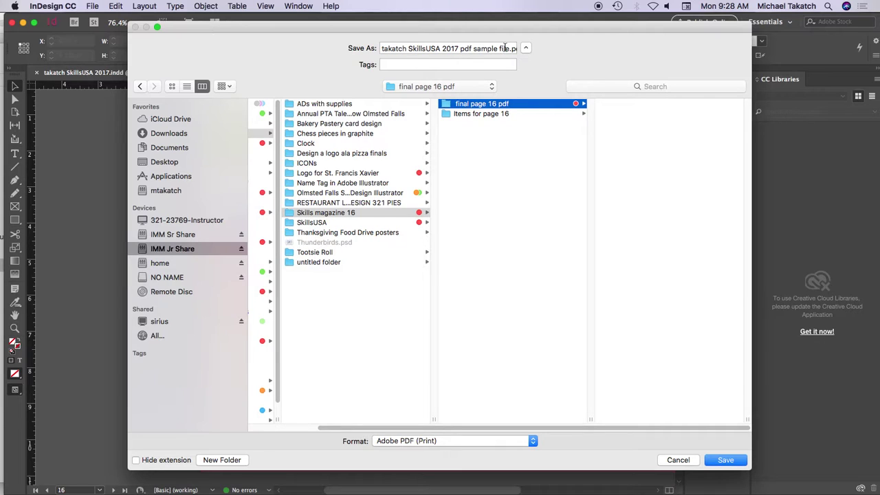
left_click_drag(474, 48, 517, 49)
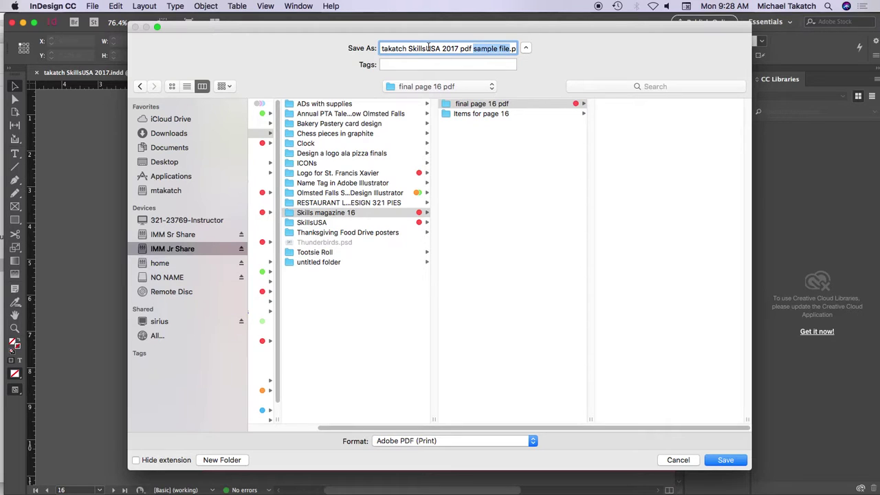
type("16")
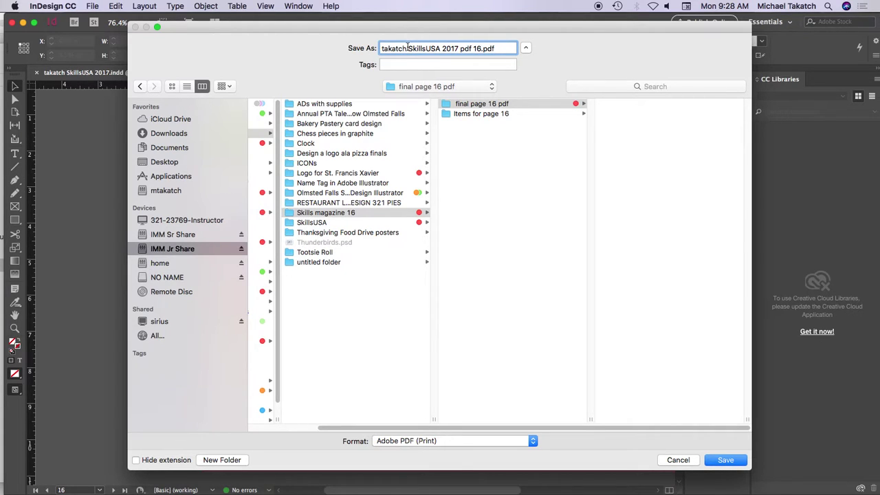
double_click(385, 46)
left_click(725, 462)
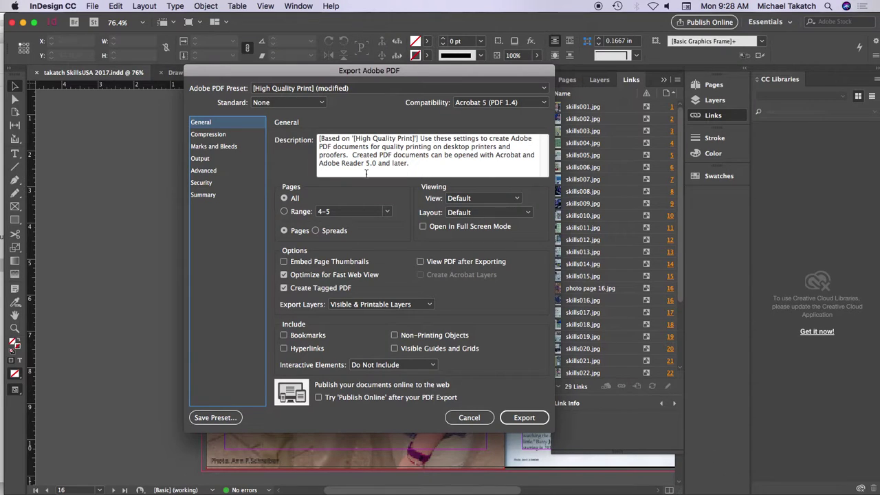
Set Color, Grayscale and Monochrome image downsampling to 72 ppi in the PDF compression settings
left_click(214, 137)
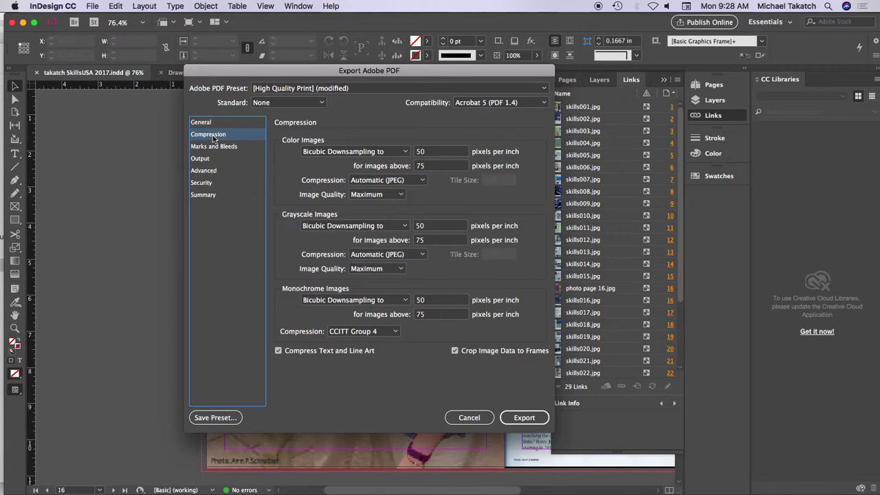
left_click_drag(430, 152, 410, 151)
type("72")
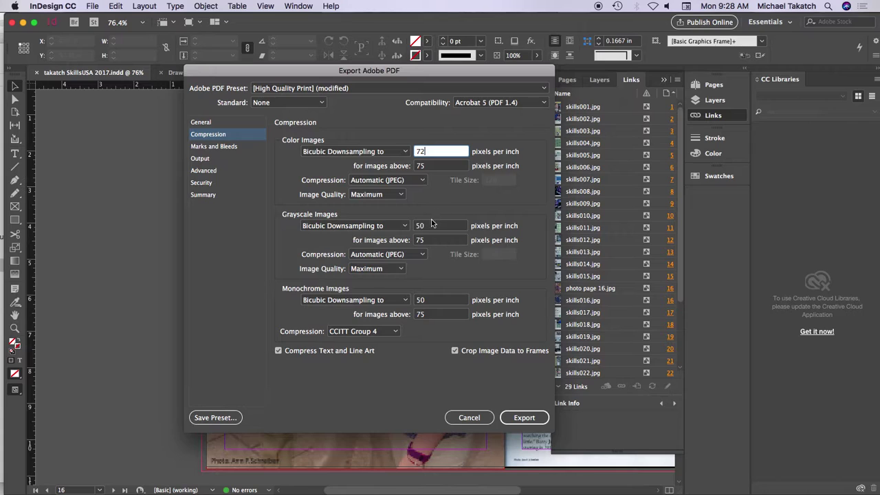
left_click_drag(433, 225, 413, 227)
type("72")
left_click_drag(435, 300, 416, 301)
type("72")
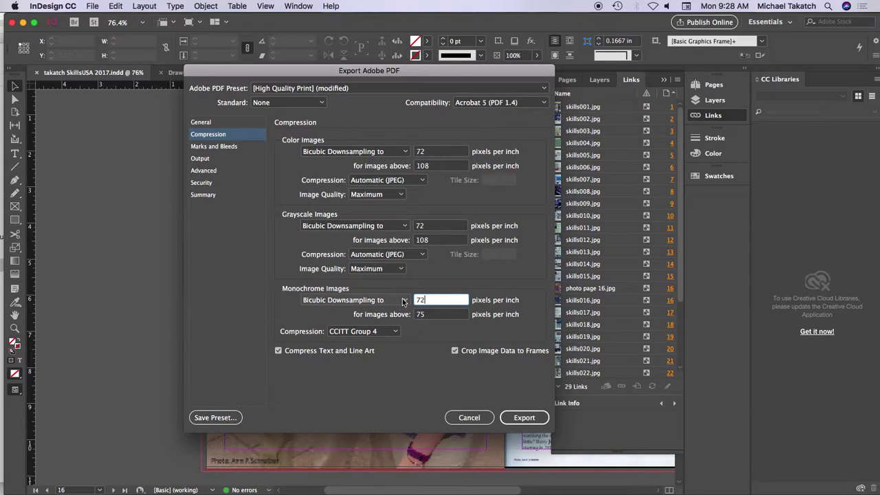
left_click(206, 122)
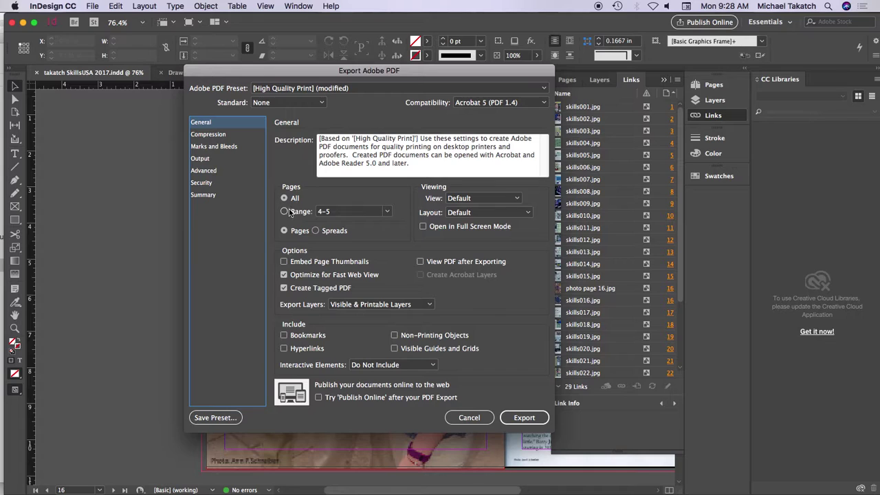
Replace the 4-5 page range with 16 and export the PDF
left_click(285, 212)
left_click(342, 214)
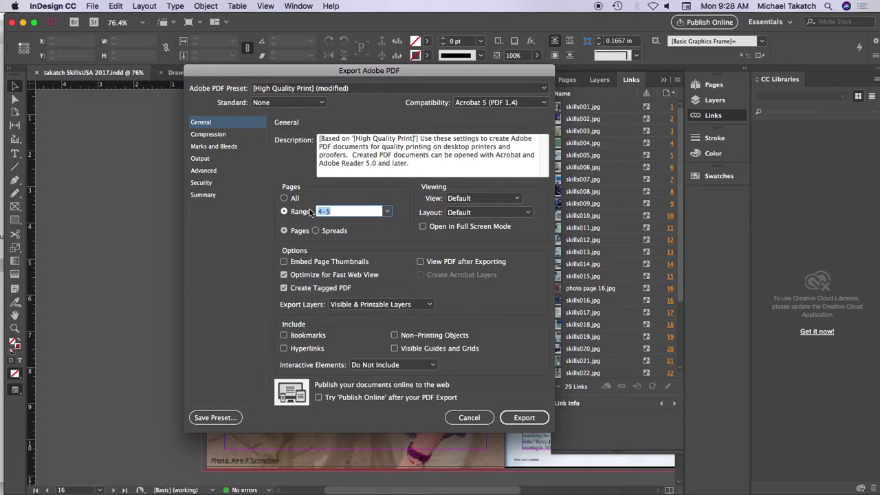
type("16")
left_click(524, 418)
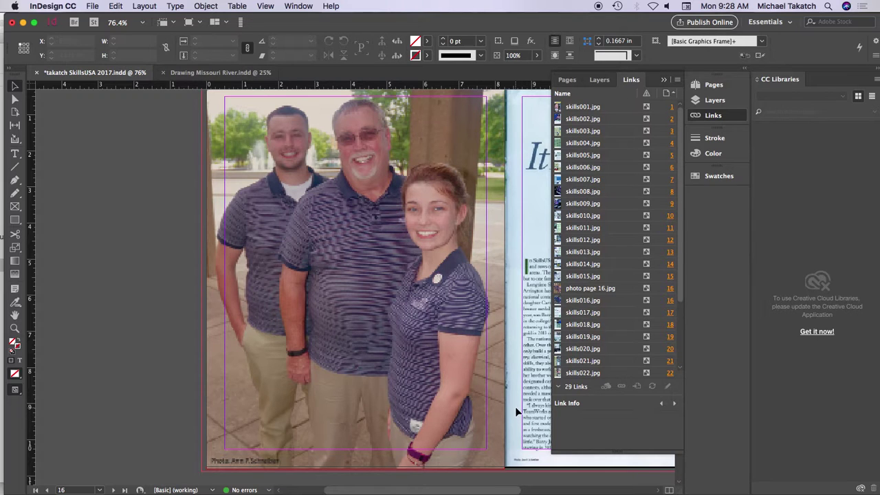
In Finder, open the final page 16 pdf folder and Quick Look the exported PDF
key("super+Tab")
key("super+Tab")
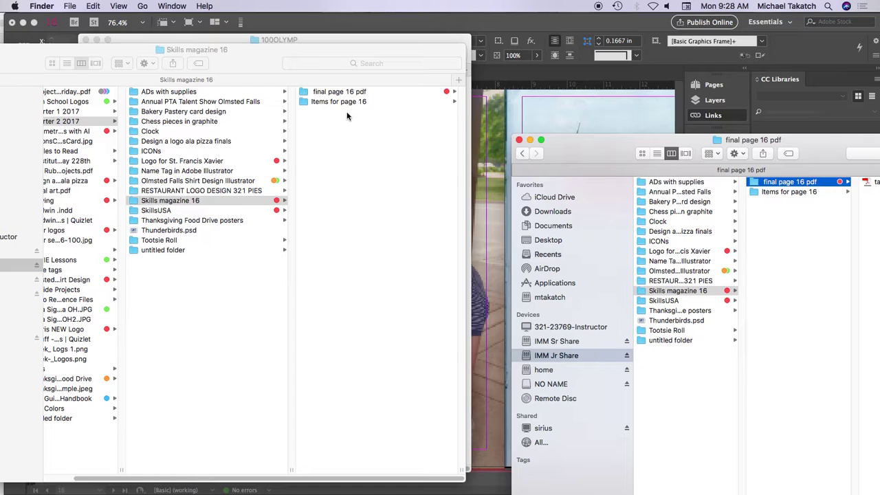
left_click(347, 93)
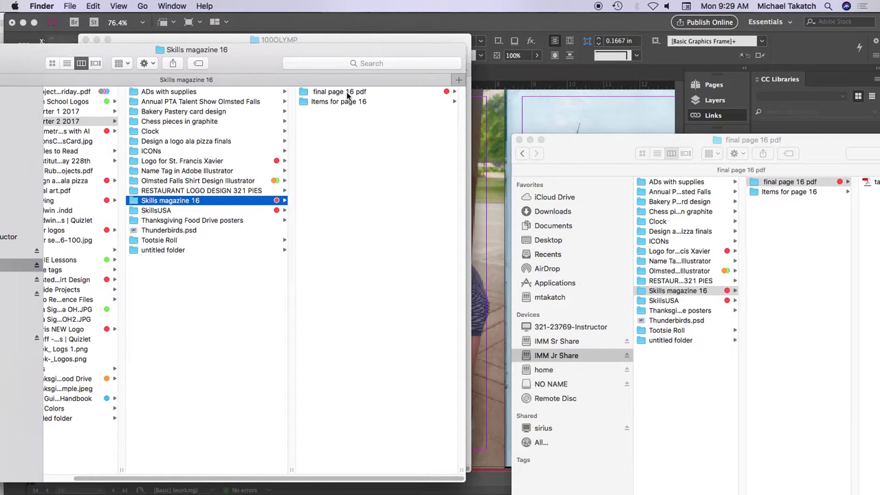
left_click(347, 92)
left_click(344, 91)
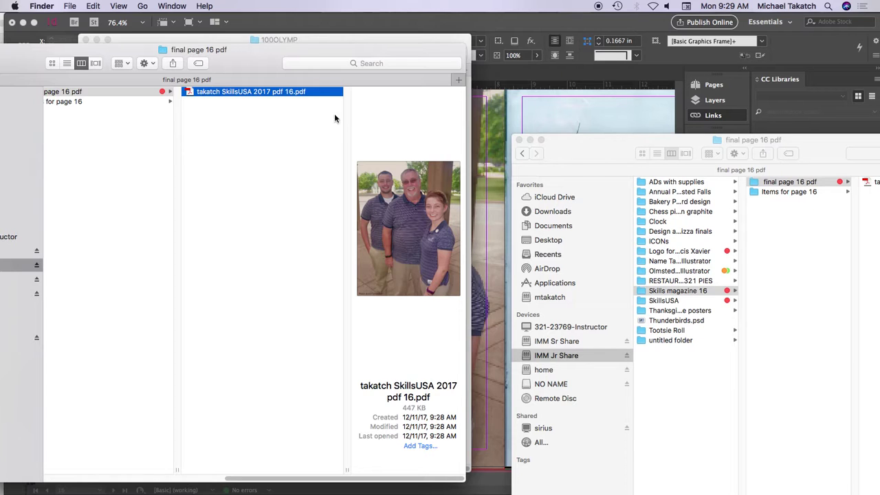
key("space")
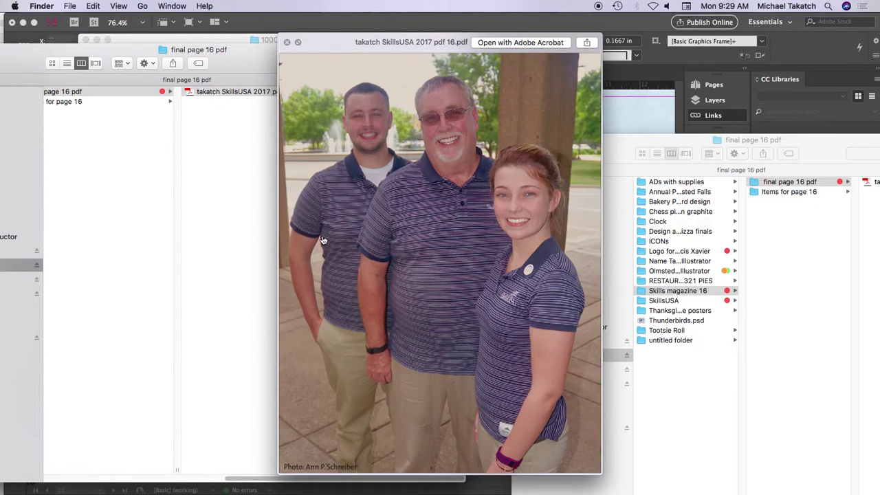
key("space")
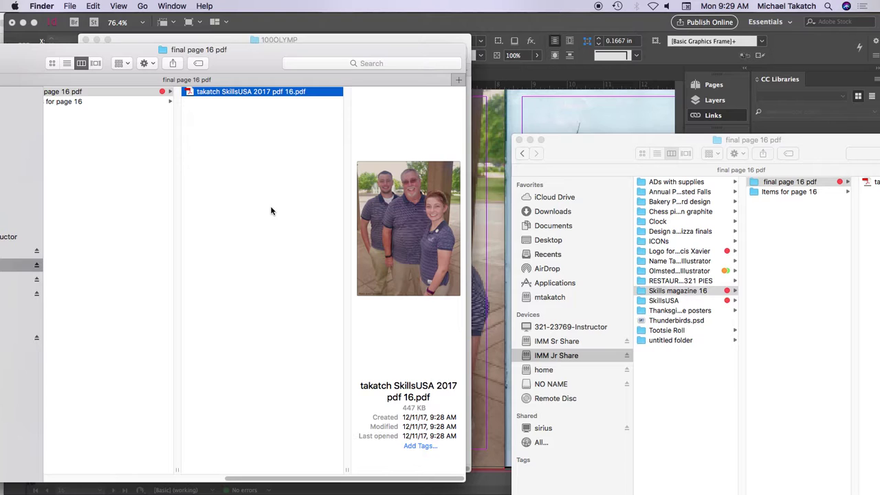
Return to InDesign and close the Links panel
key("super+Tab")
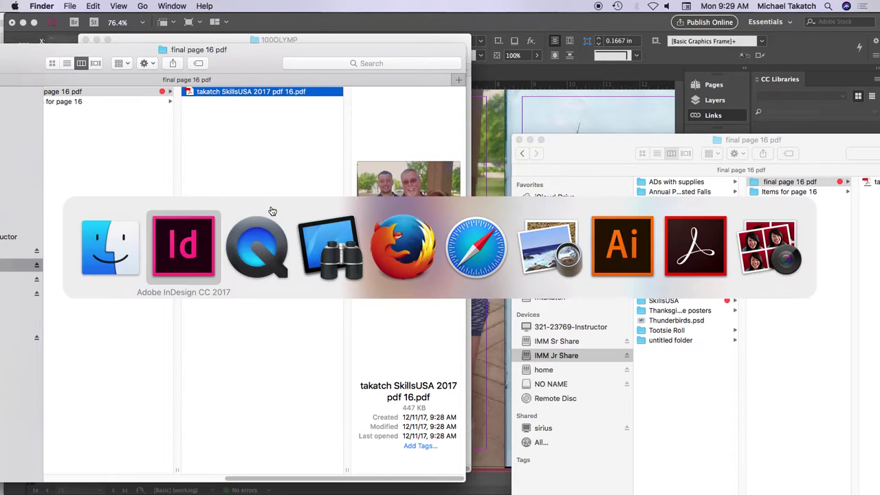
left_click(187, 237)
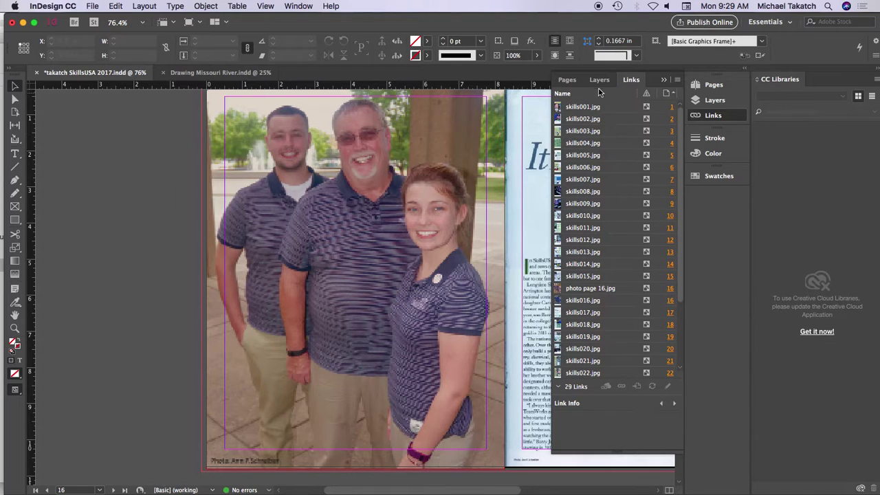
left_click(662, 80)
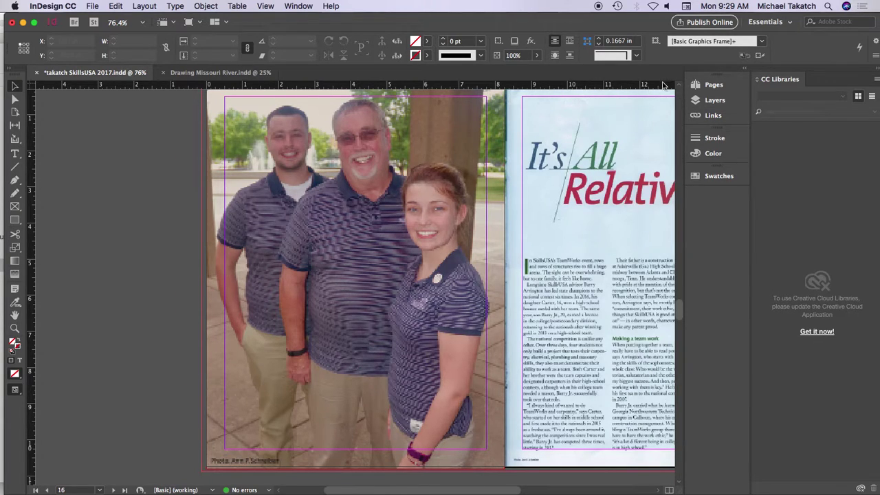